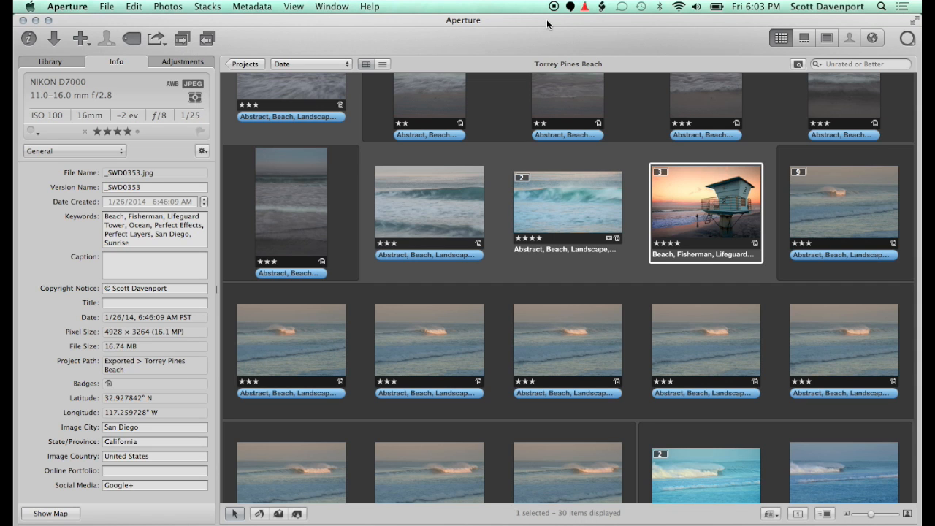
Switch to Chrome and skim the ApertureExpert article on managing online portfolios for its custom metadata field instructions
key(super+Tab)
key(super+Tab)
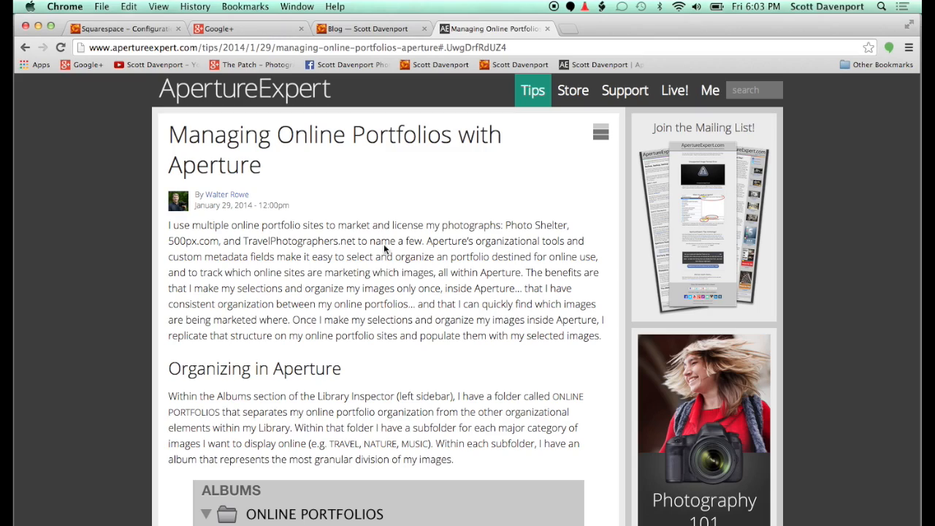
scroll(391, 319, down, 10)
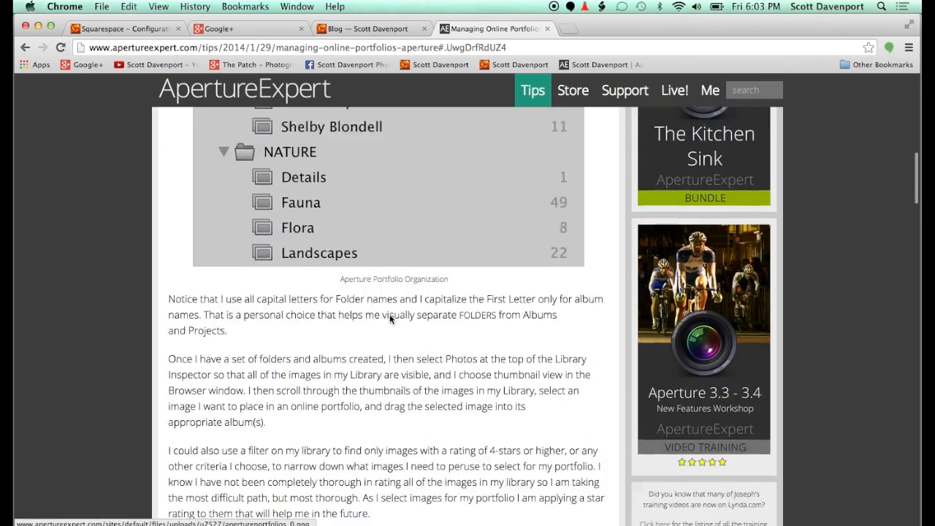
scroll(391, 320, down, 10)
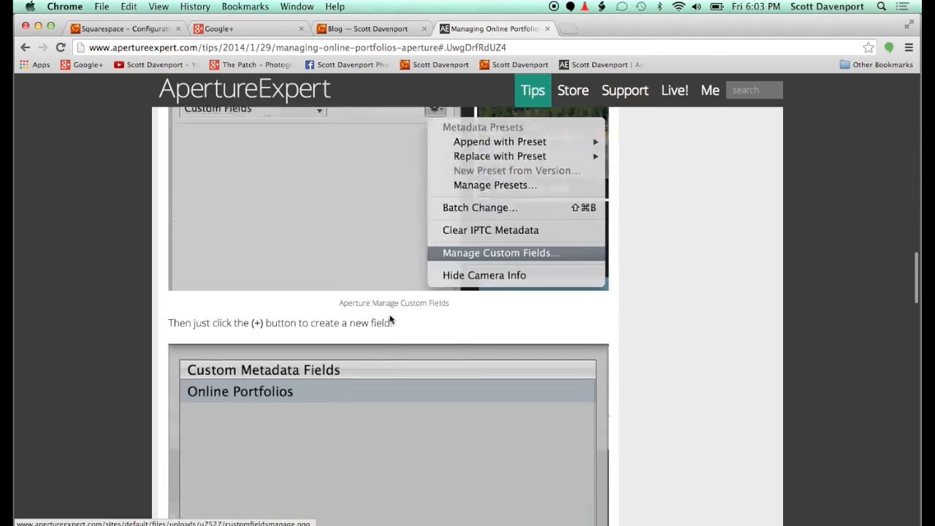
scroll(302, 261, down, 8)
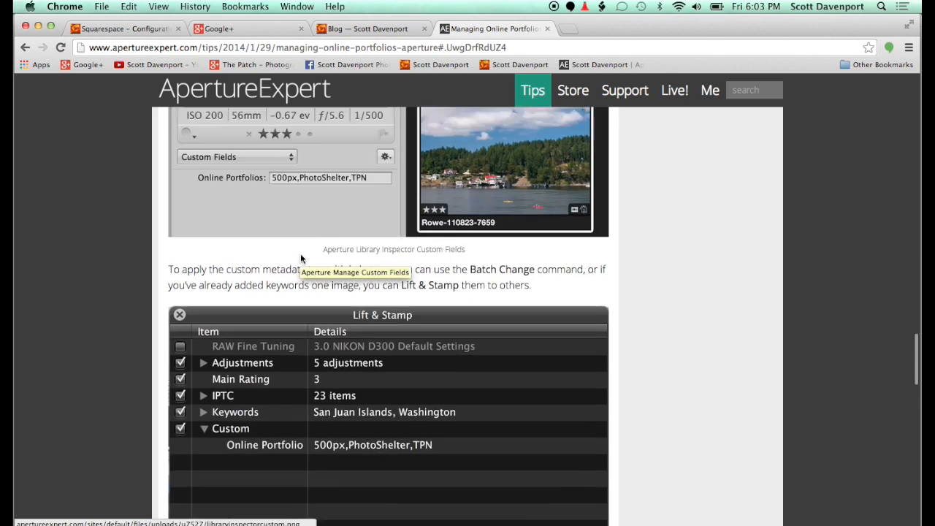
scroll(303, 261, up, 2)
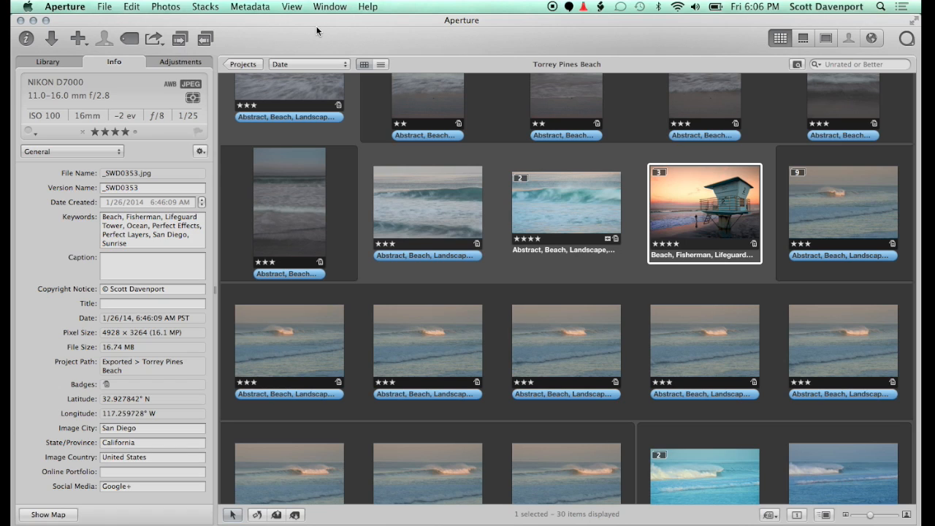
Switch back to Aperture and review the plugin keyword hierarchy in the Keywords HUD
key(shift+h)
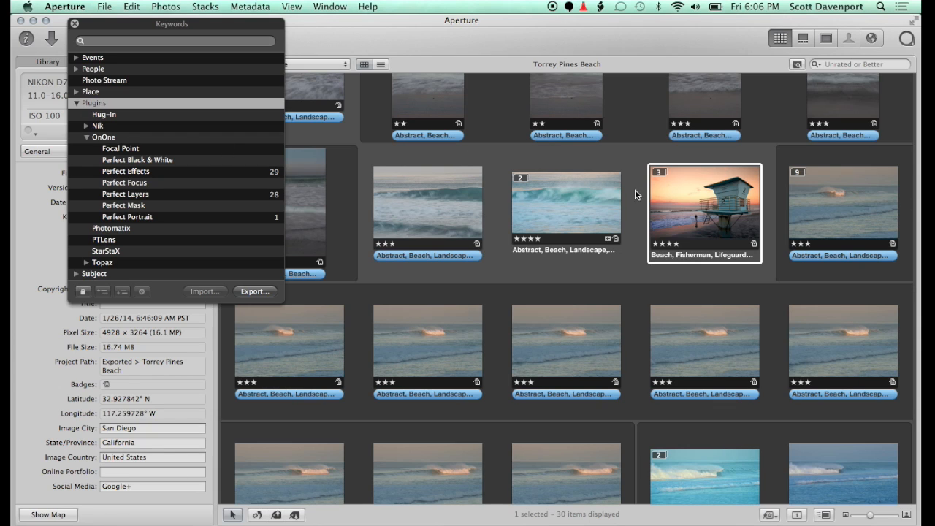
click(74, 23)
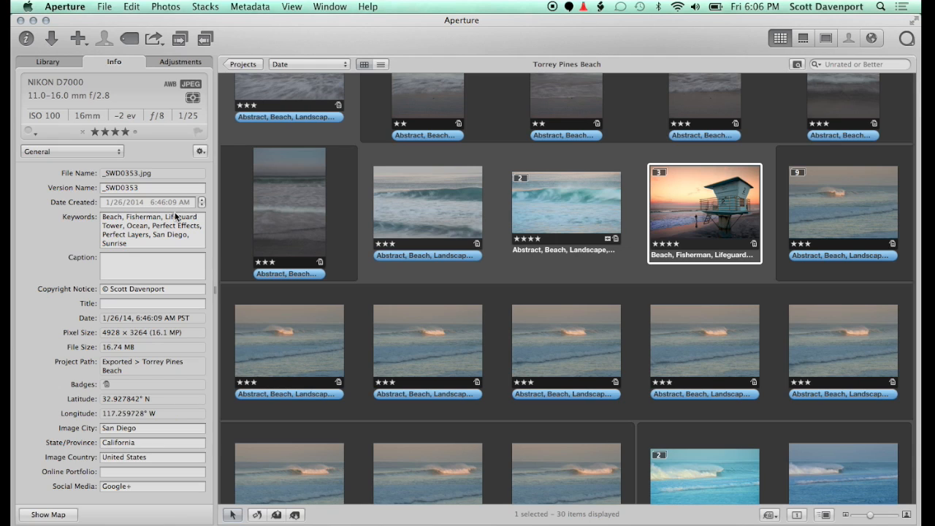
Create a custom metadata field named "Plugins"
click(200, 152)
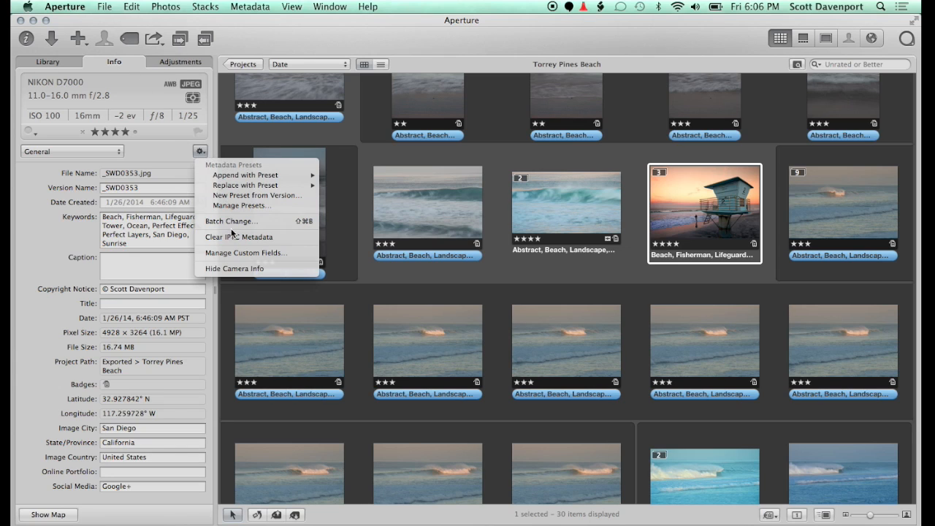
click(236, 253)
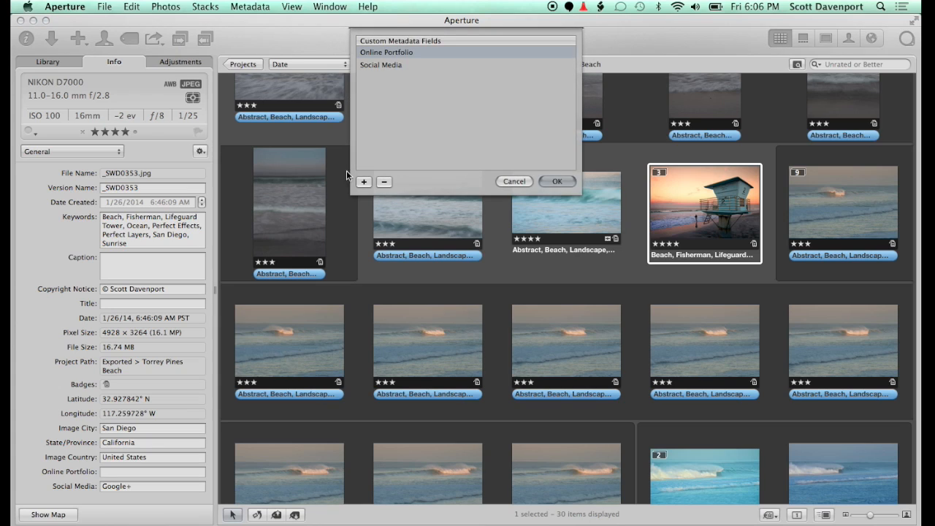
click(363, 182)
text(Plusin)
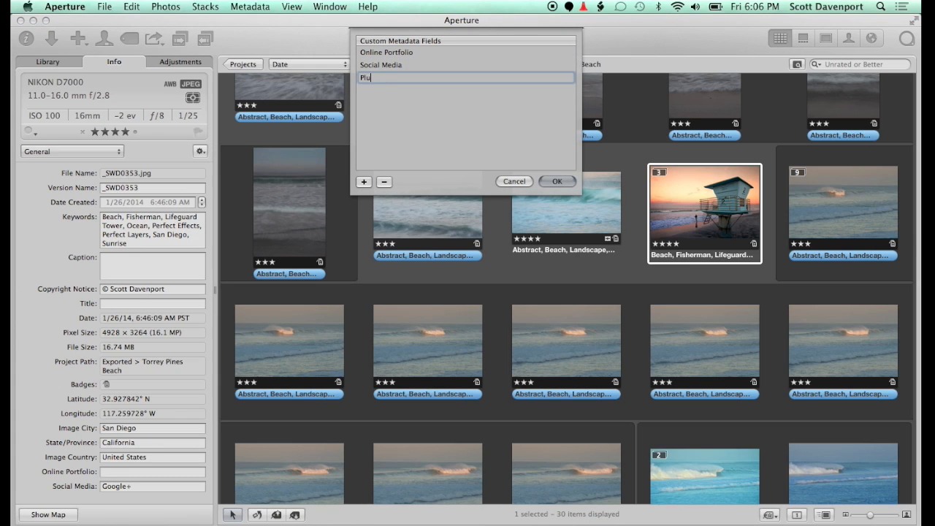
key(BackSpace)
key(BackSpace)
key(BackSpace)
text(gins)
click(557, 181)
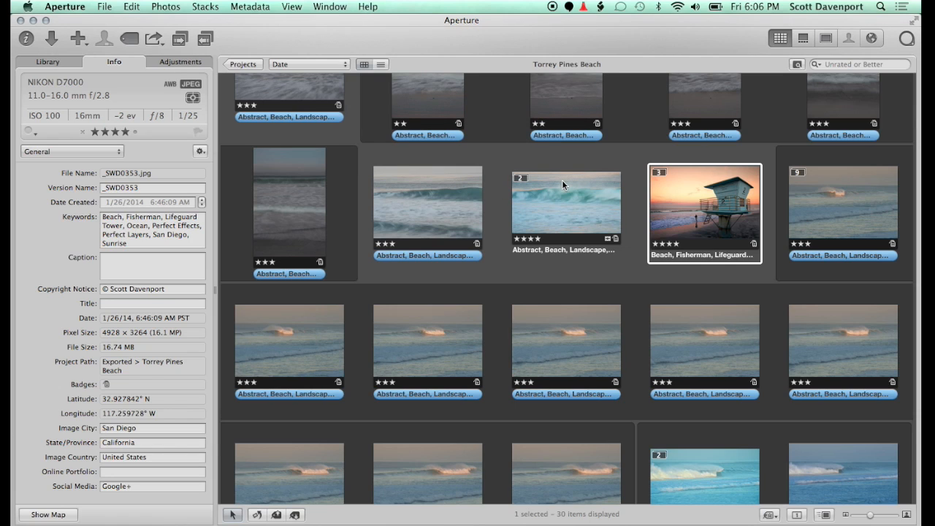
Add the Plugins custom field to the General metadata view and place it above Social Media
click(107, 149)
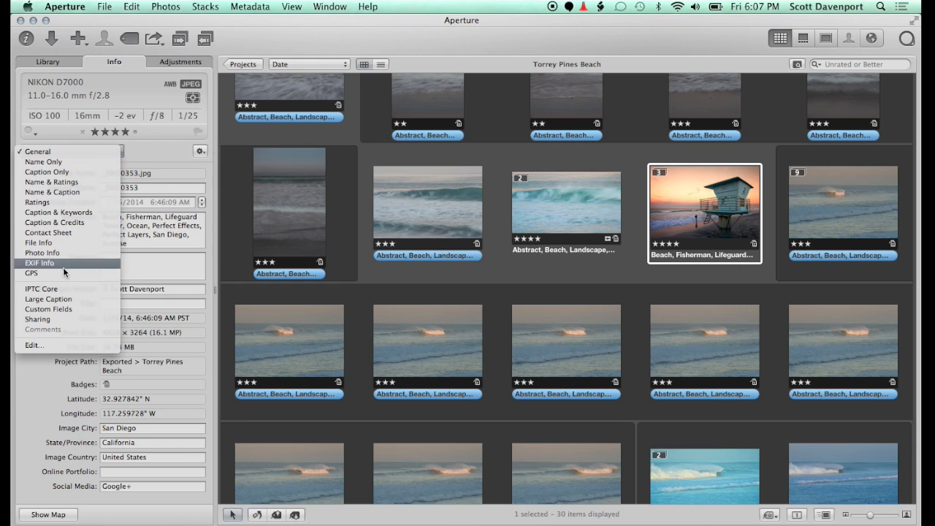
click(53, 345)
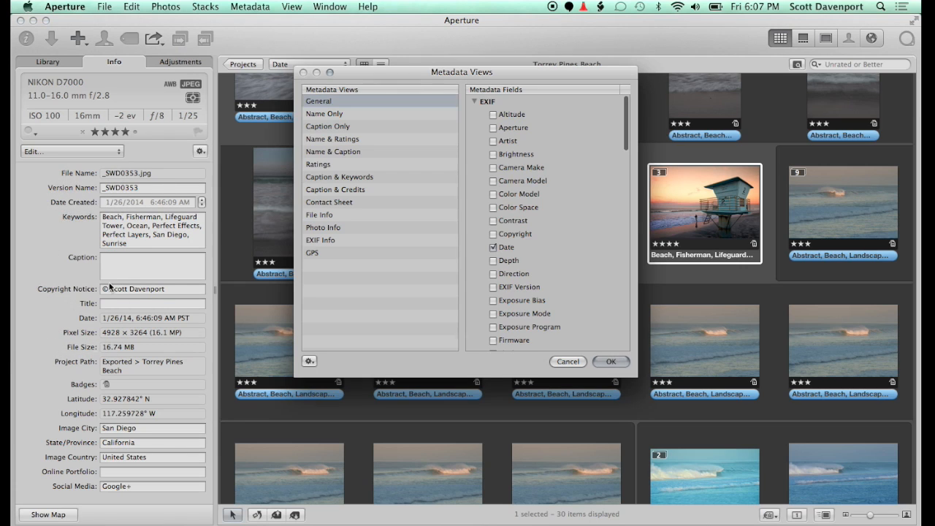
scroll(548, 255, down, 10)
scroll(549, 255, down, 15)
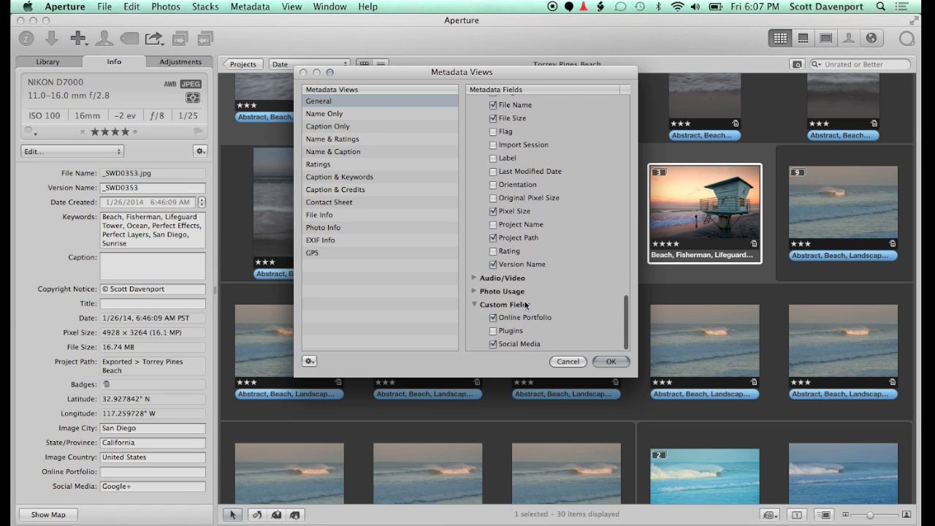
click(494, 331)
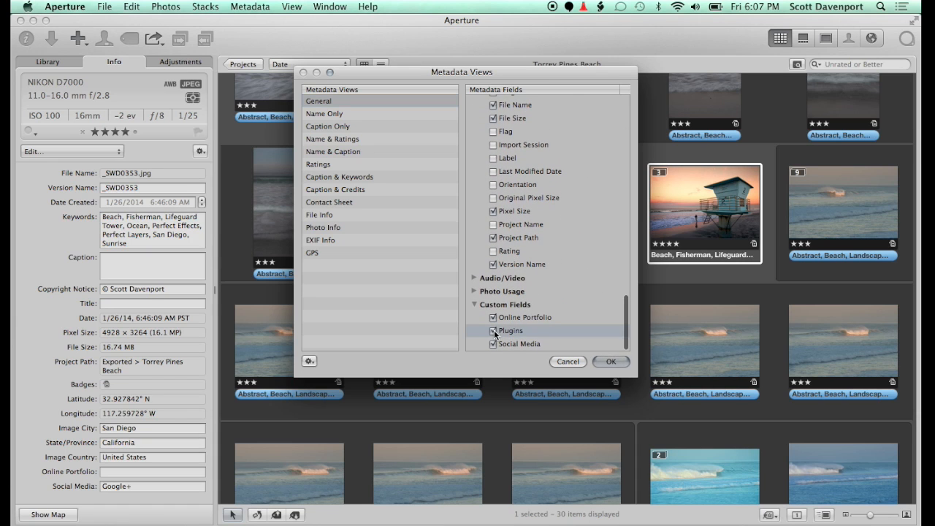
click(610, 361)
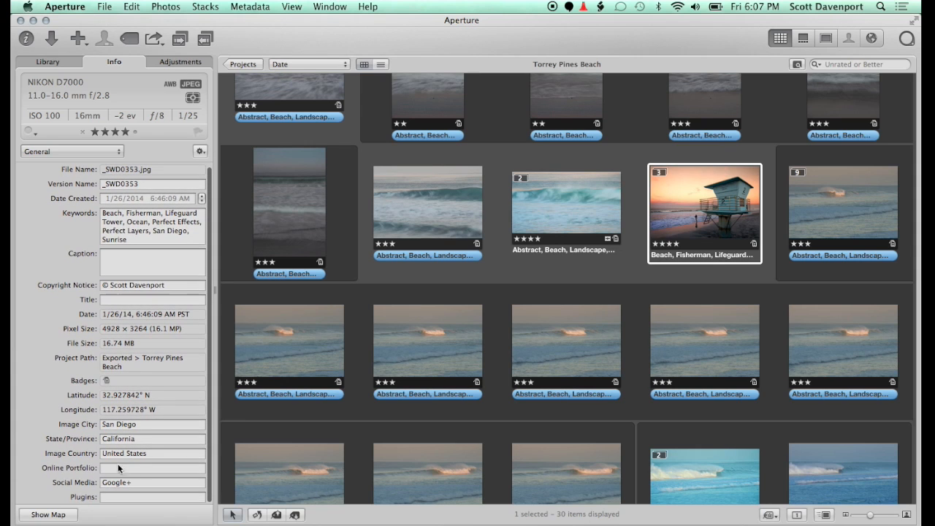
mouse_move(80, 497)
mouse_down()
mouse_move(78, 475)
mouse_move(80, 489)
mouse_up()
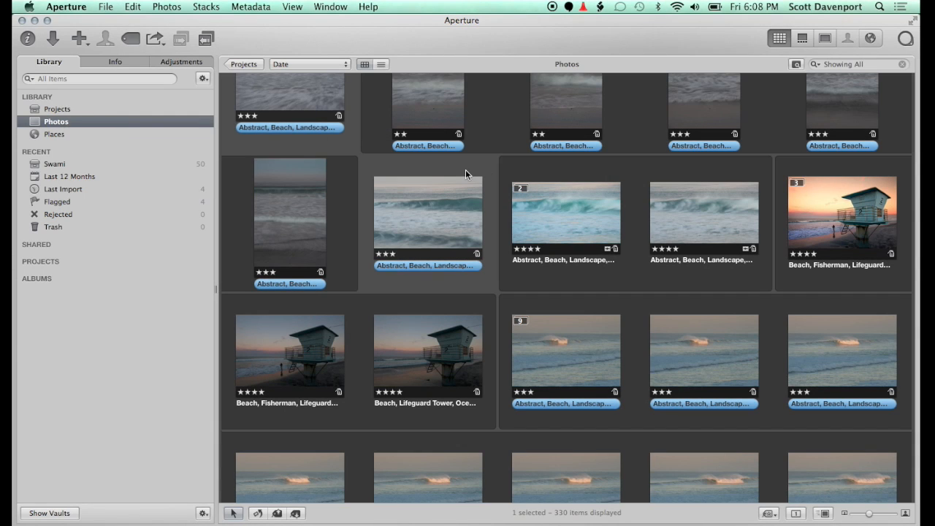
Filter all library photos with a fresh Keywords rule that includes Perfect Effects
click(797, 64)
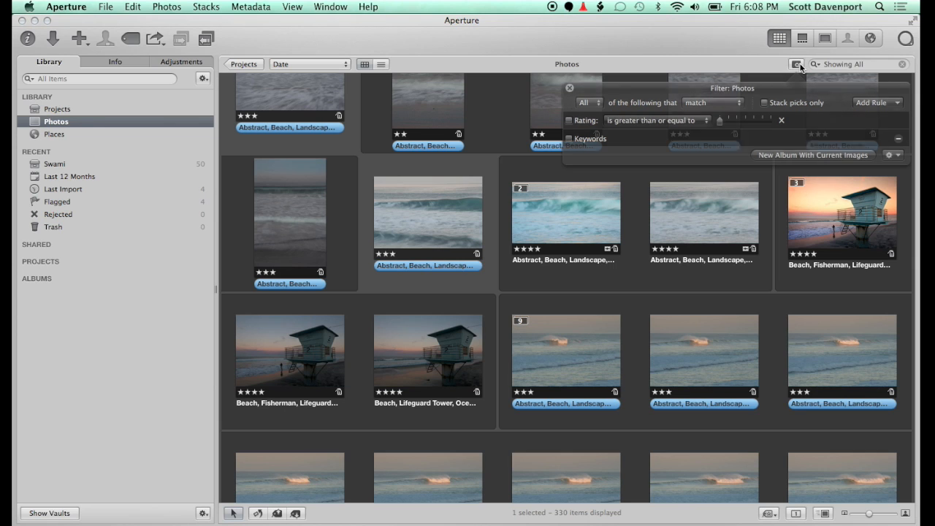
click(898, 139)
click(877, 107)
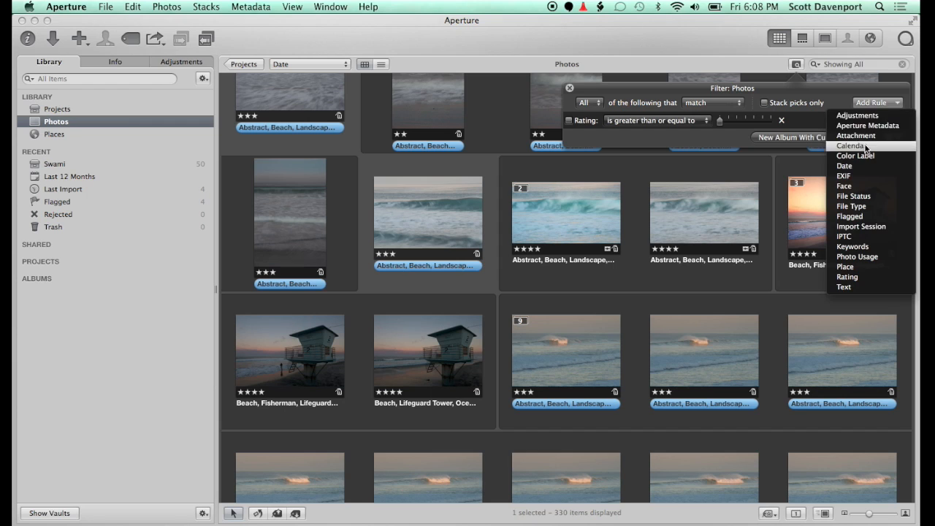
click(856, 247)
click(597, 140)
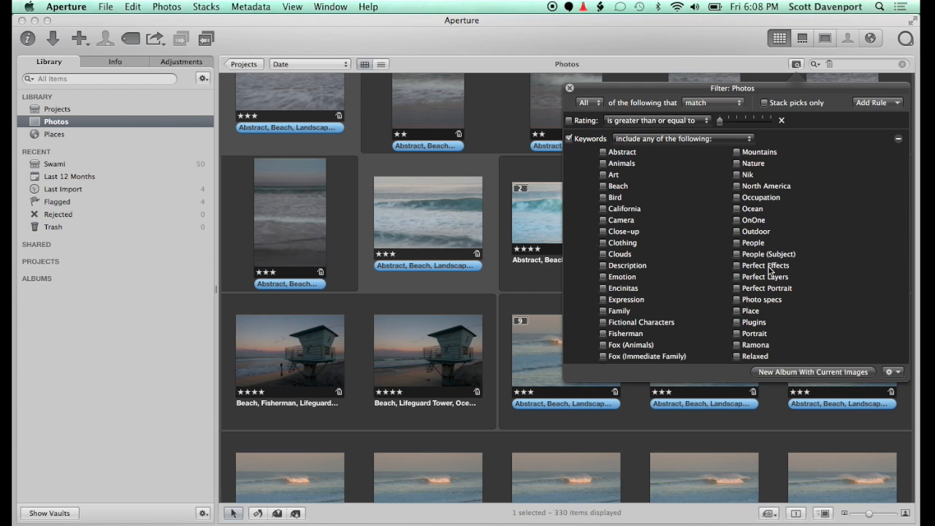
click(737, 266)
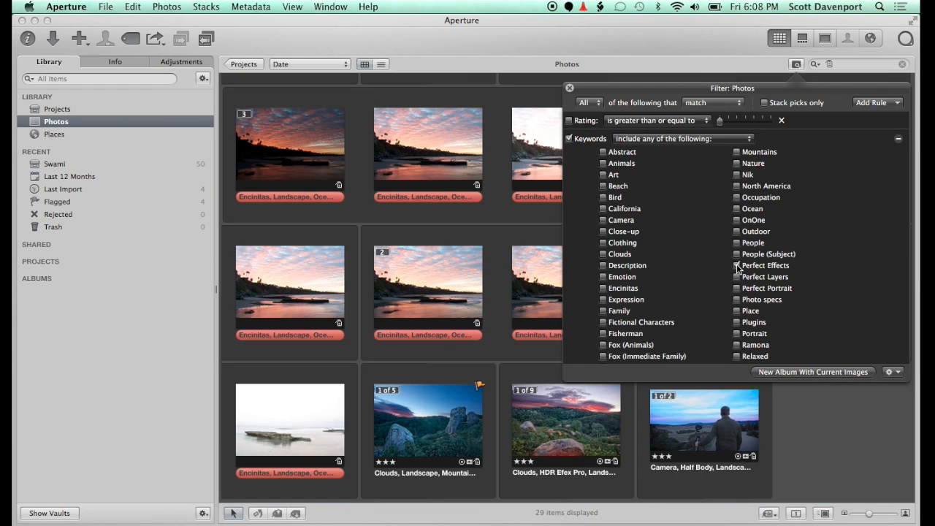
click(570, 89)
Start a batch change on all filtered photos and create a metadata preset named "Plugin: Perfect Effects"
key(super+a)
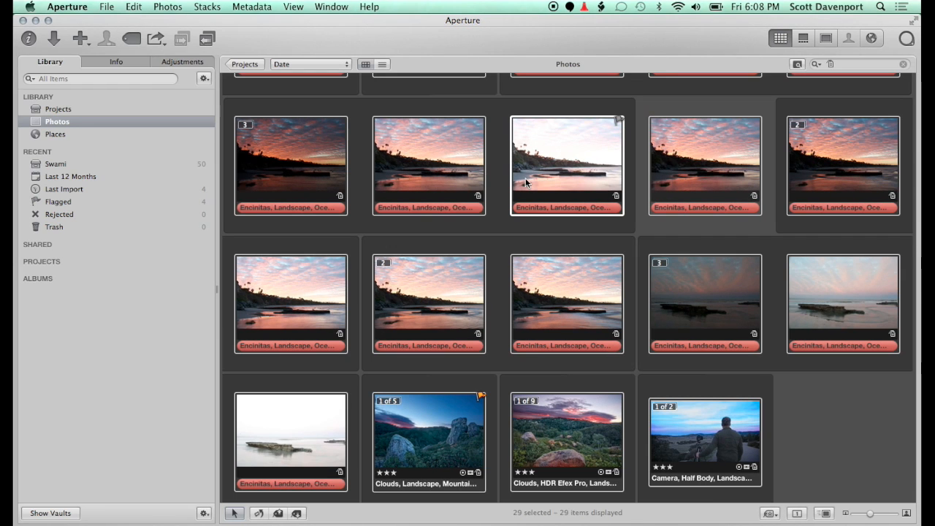
click(260, 9)
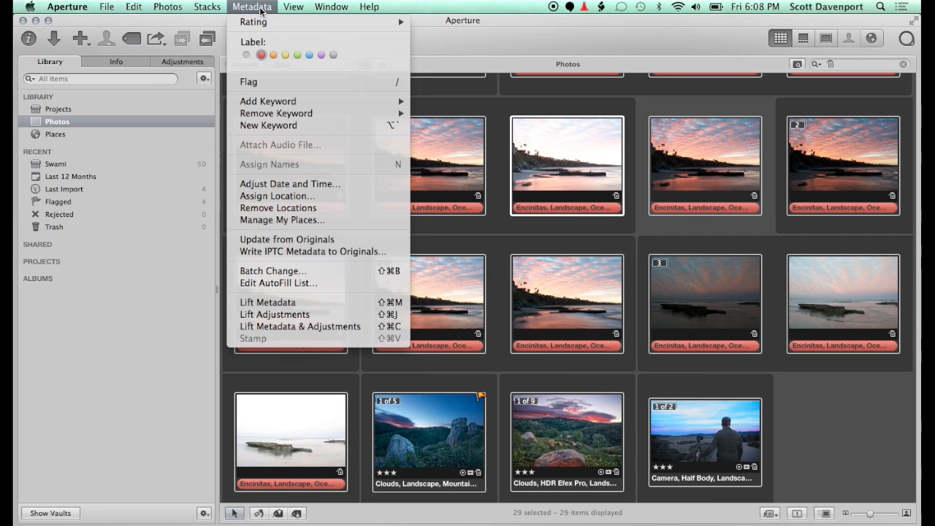
click(265, 271)
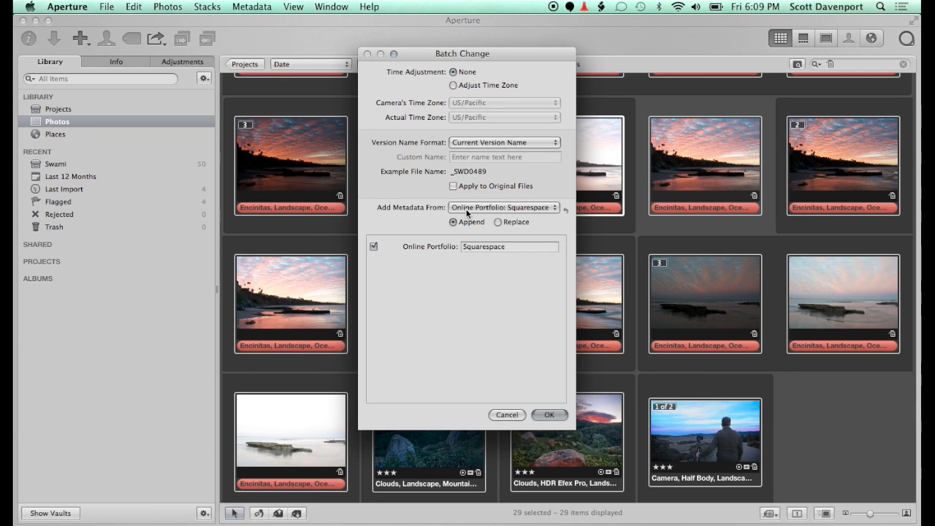
click(467, 210)
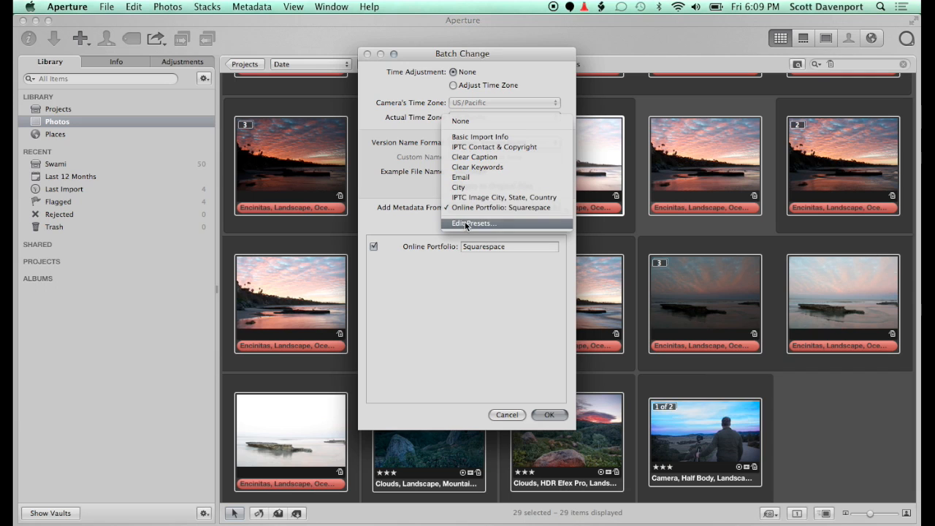
click(466, 223)
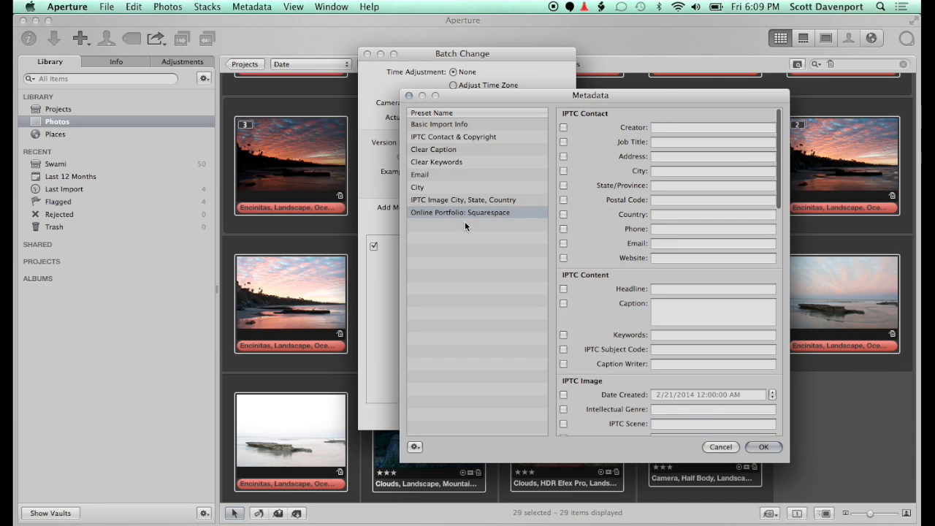
click(416, 446)
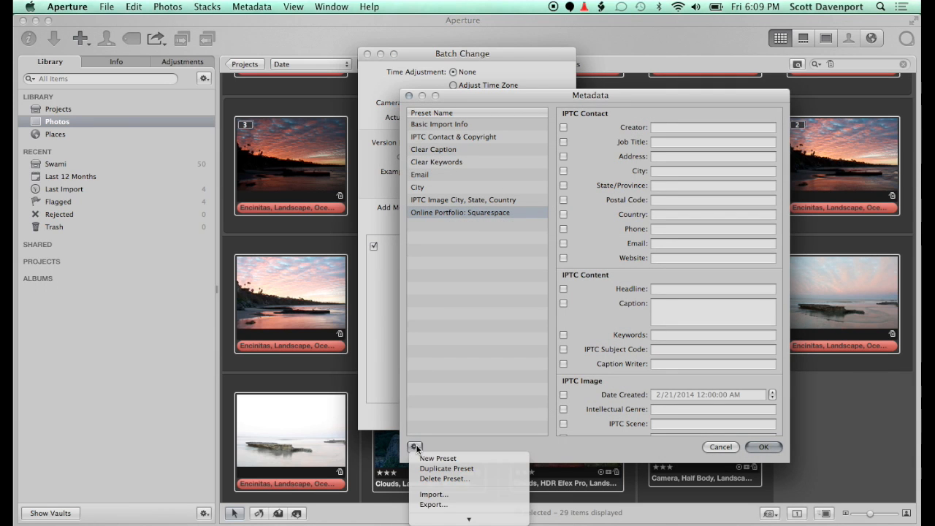
click(424, 458)
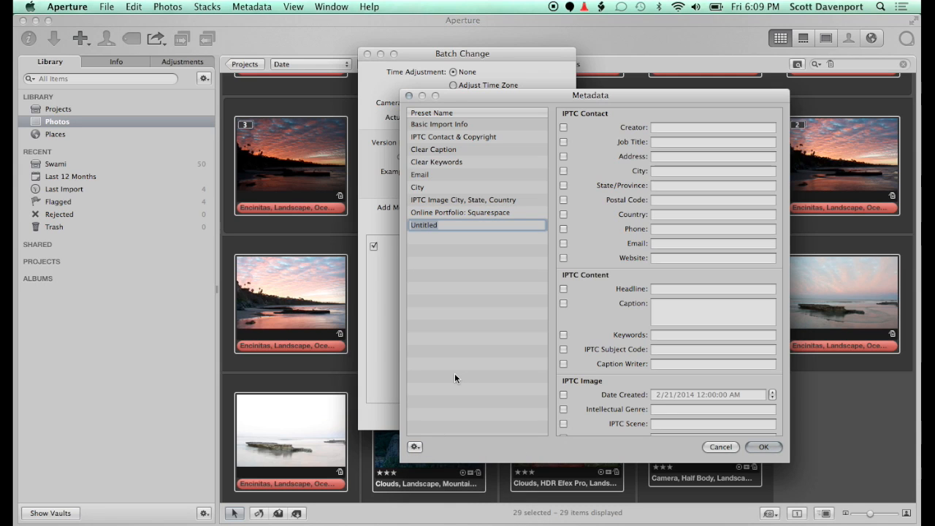
text(Plugin: Perfect Effects)
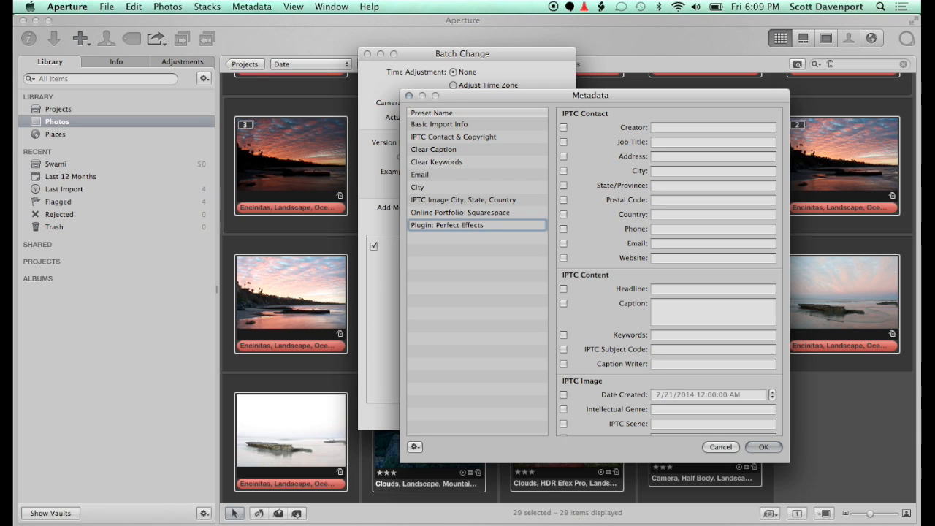
Set the new preset's Plugins custom field to "Perfect Effects" and save the preset
scroll(685, 410, down, 5)
scroll(684, 410, down, 8)
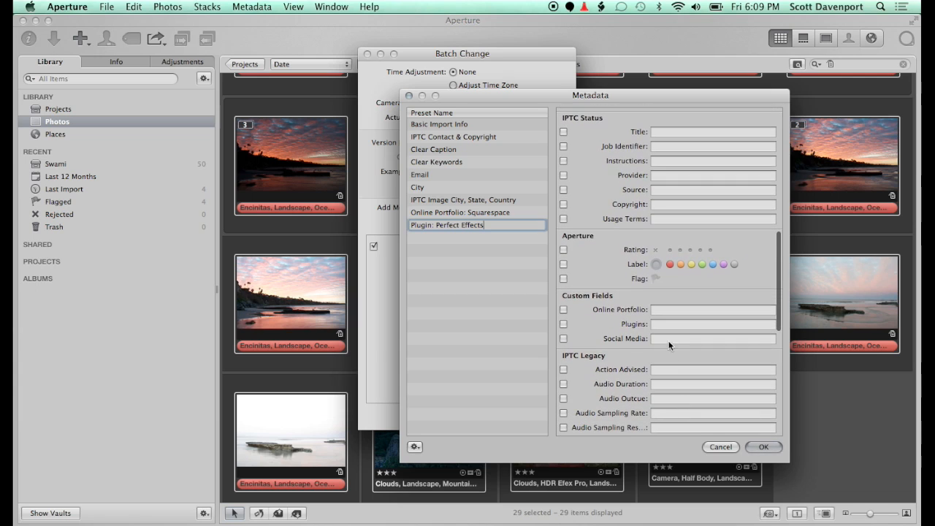
click(667, 325)
text(Per)
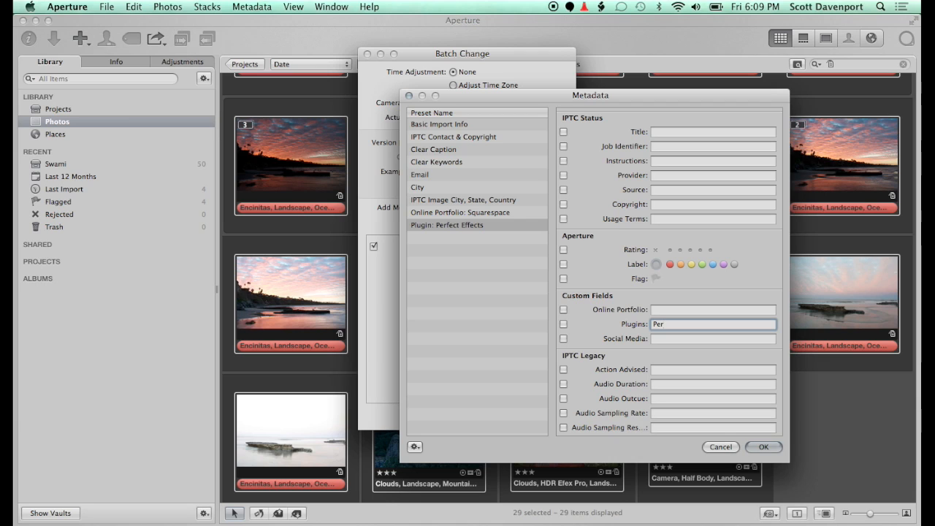
text(fect Effects)
key(Tab)
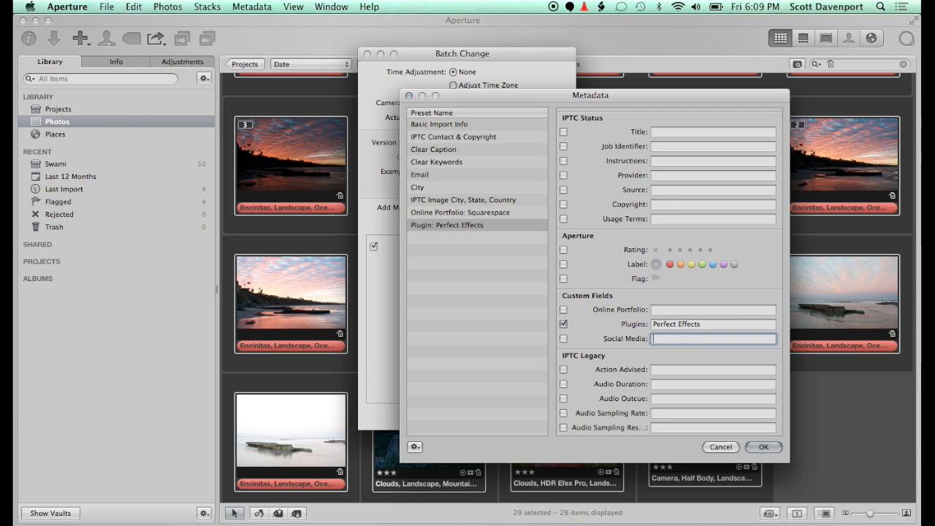
click(764, 448)
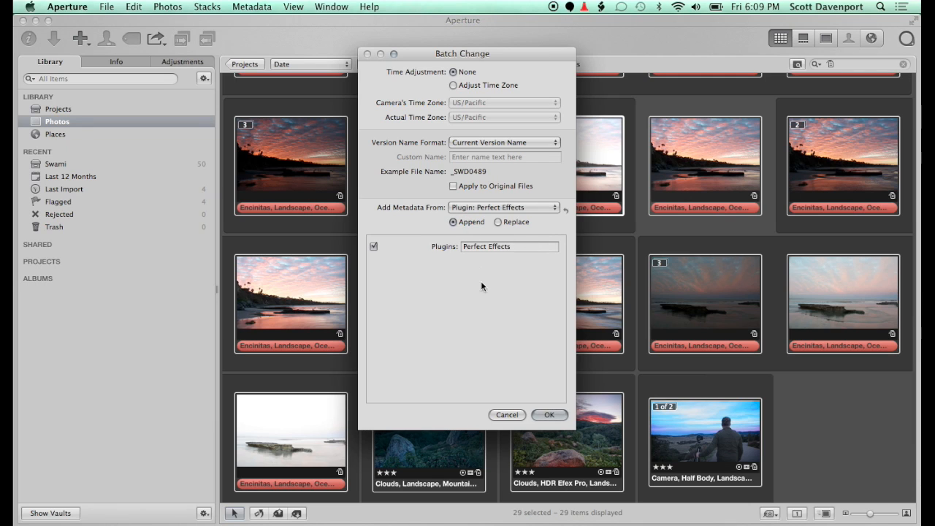
Apply the "Plugin: Perfect Effects" preset to the selected photos in Append mode and check one photo's metadata
click(542, 416)
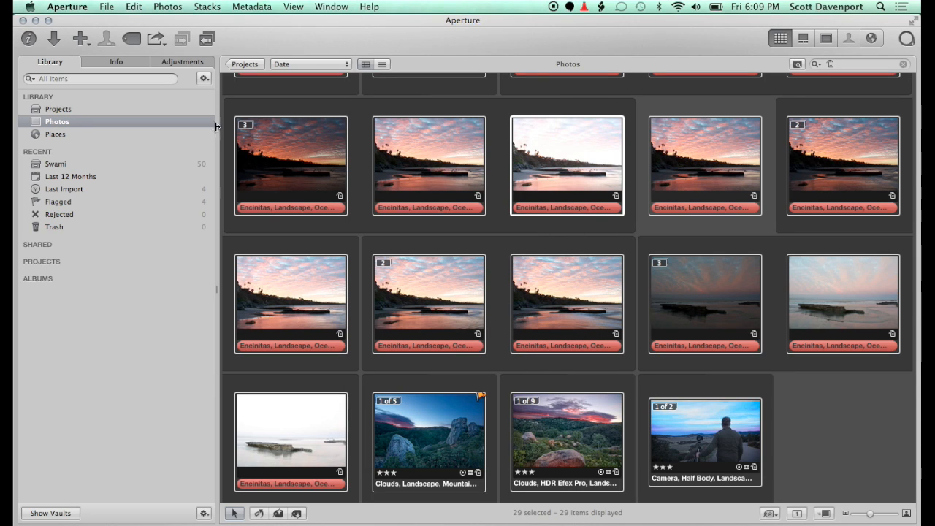
click(595, 428)
click(118, 63)
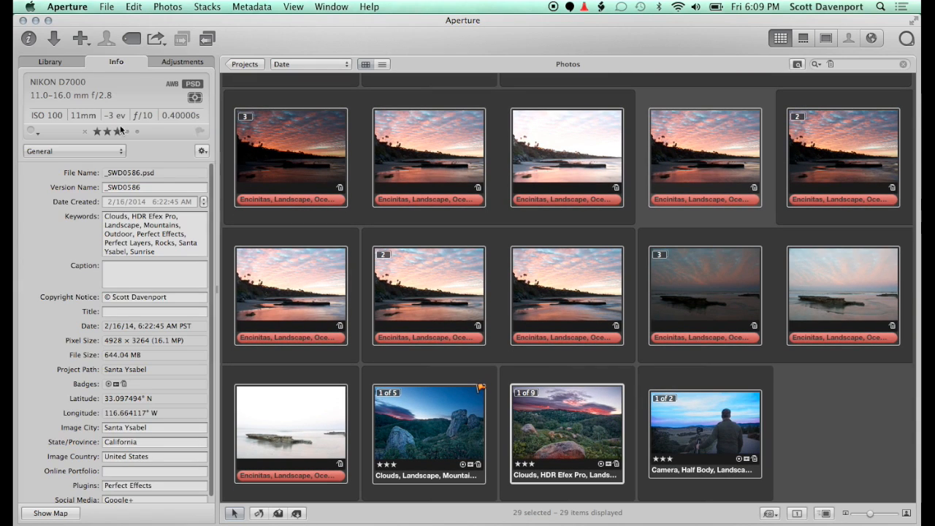
Delete the OnOne keyword "Perfect Effects" from the keyword library and all versions using it, and lock the keyword list
scroll(129, 323, down, 1)
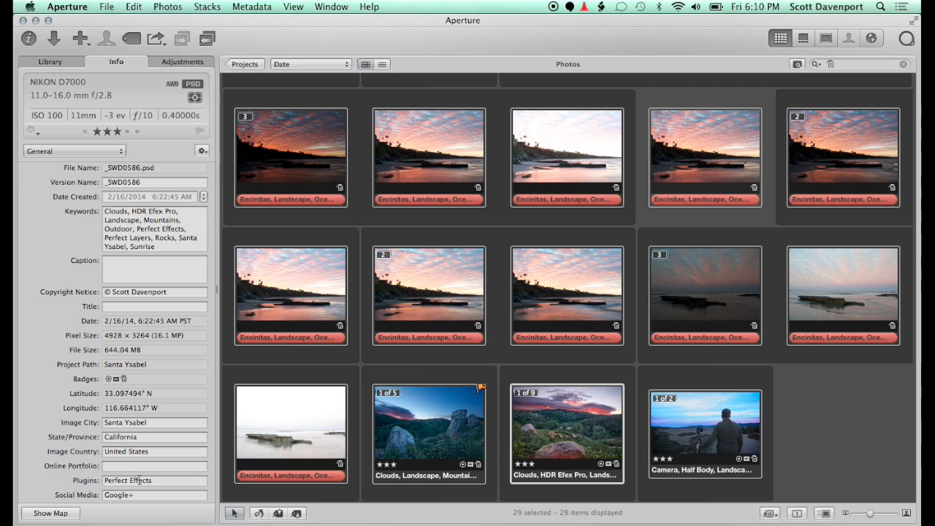
key(shift+h)
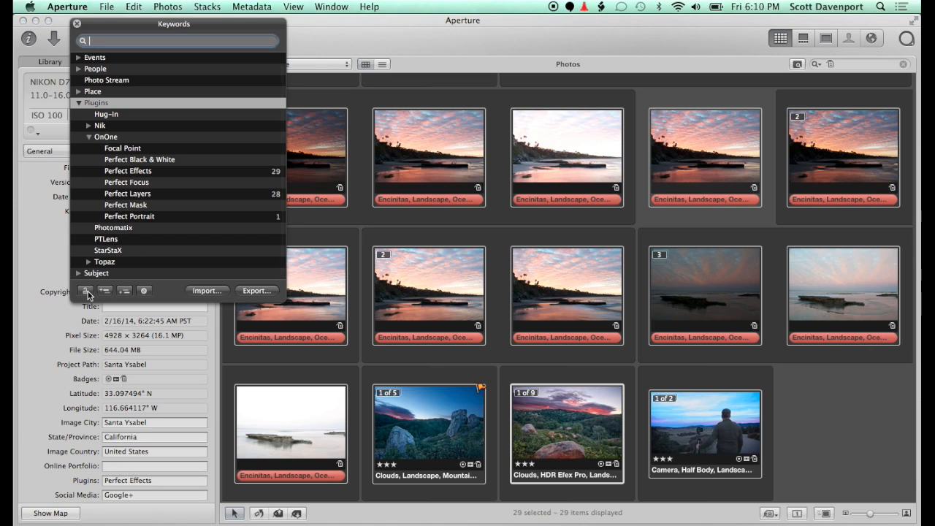
click(153, 173)
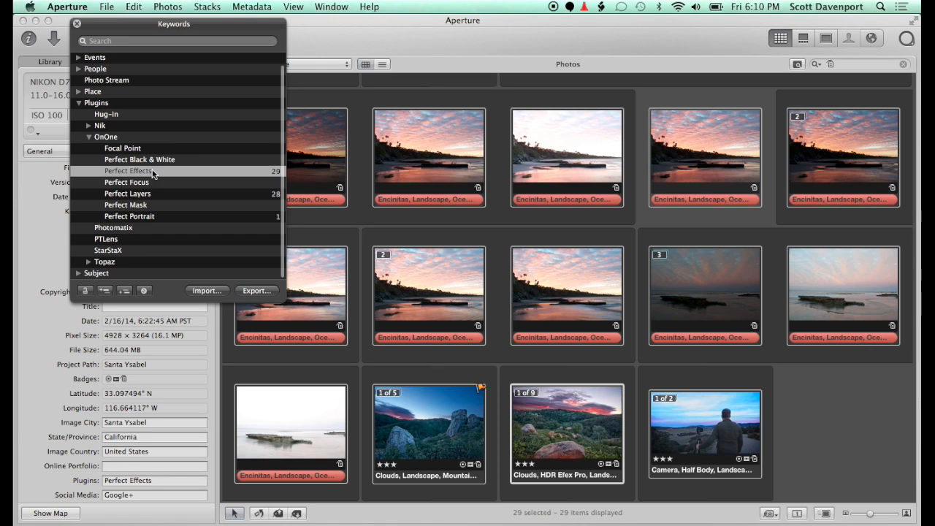
click(144, 291)
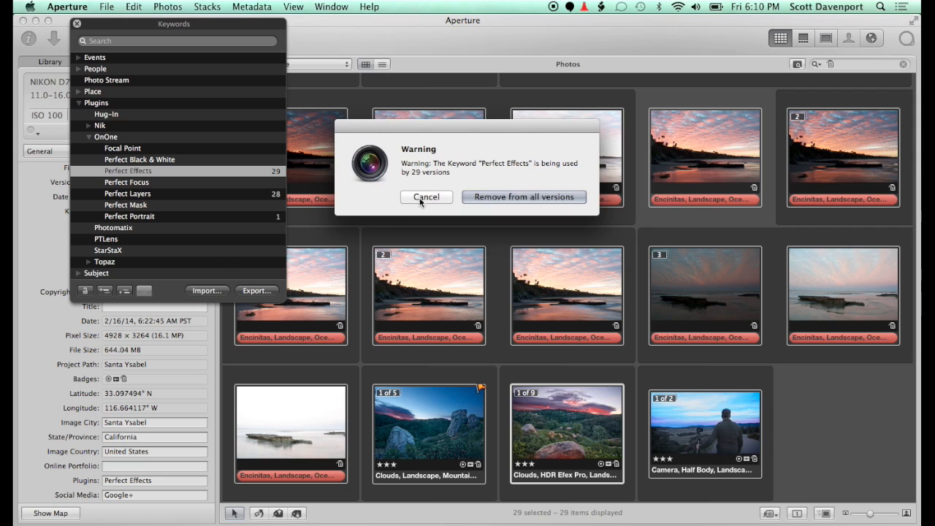
click(525, 195)
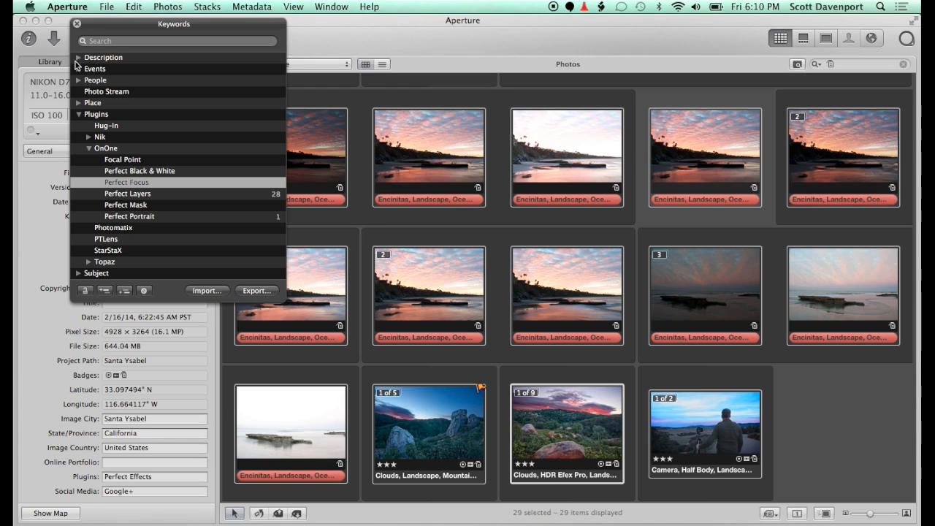
click(85, 292)
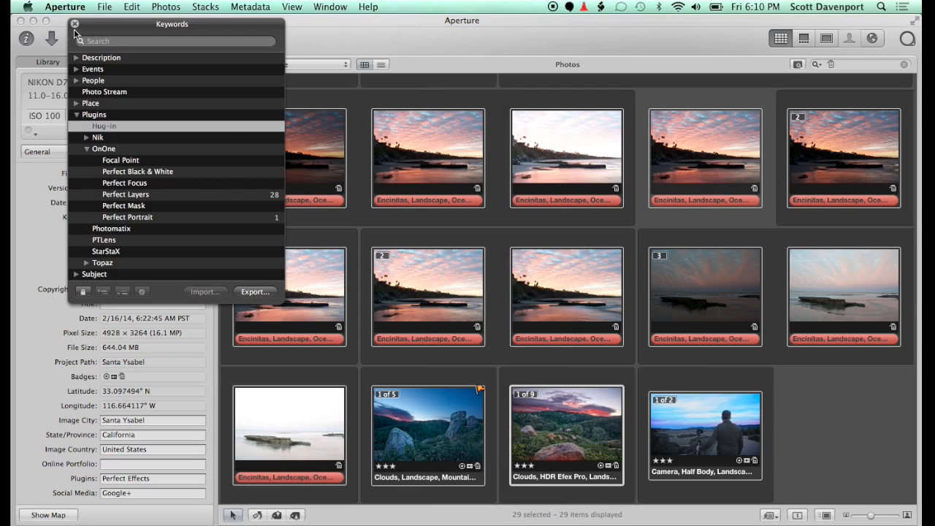
click(75, 24)
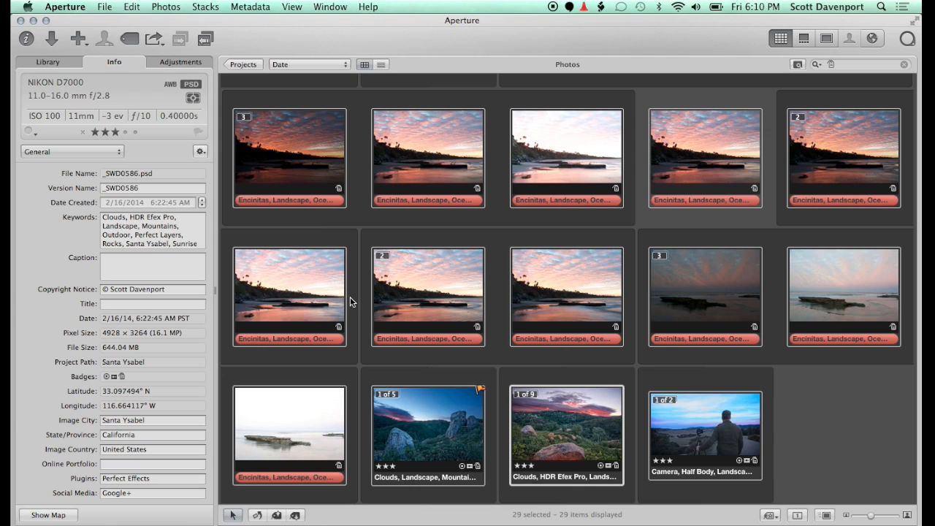
Open the Swami project and show the general metadata of the photo _SWD0456
key(shift+alt+1)
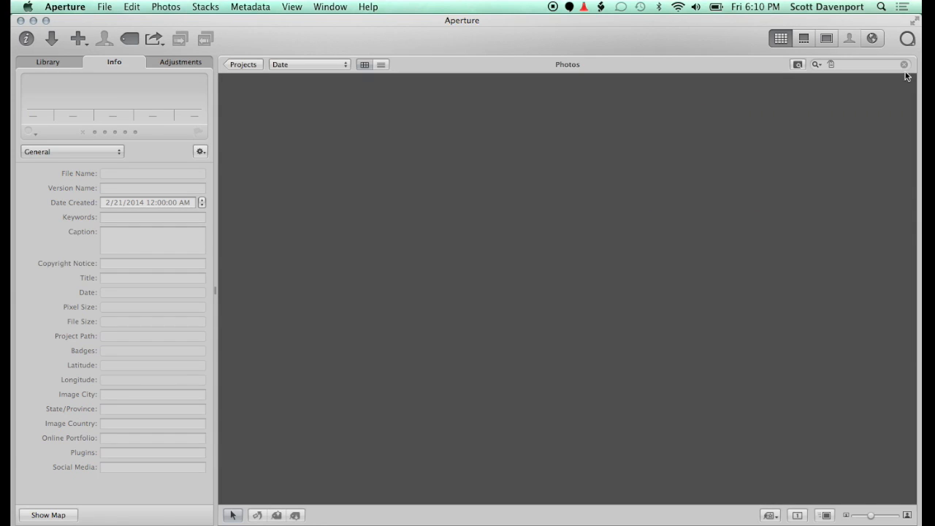
click(48, 61)
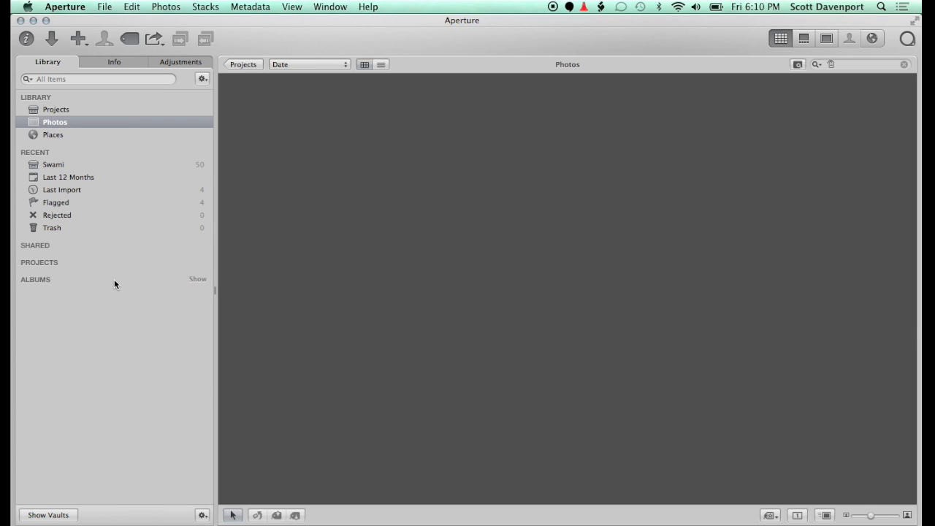
click(79, 168)
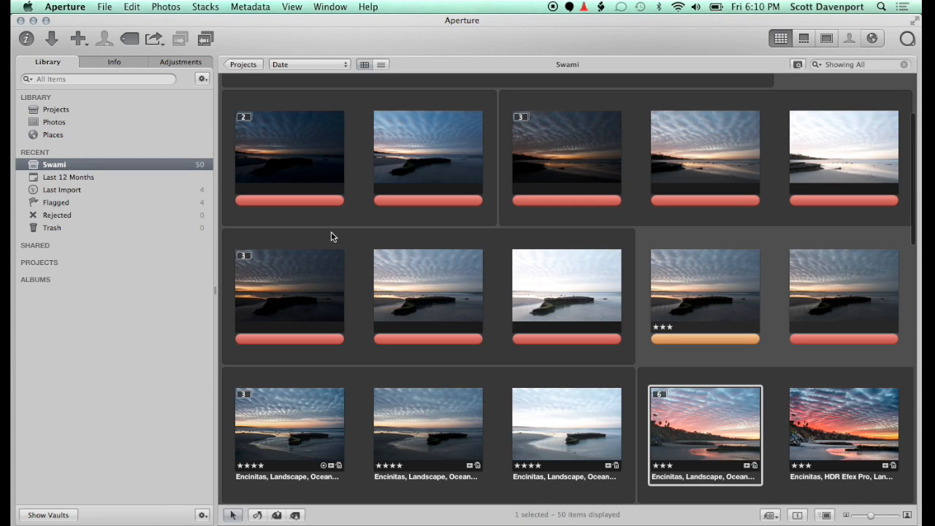
click(444, 155)
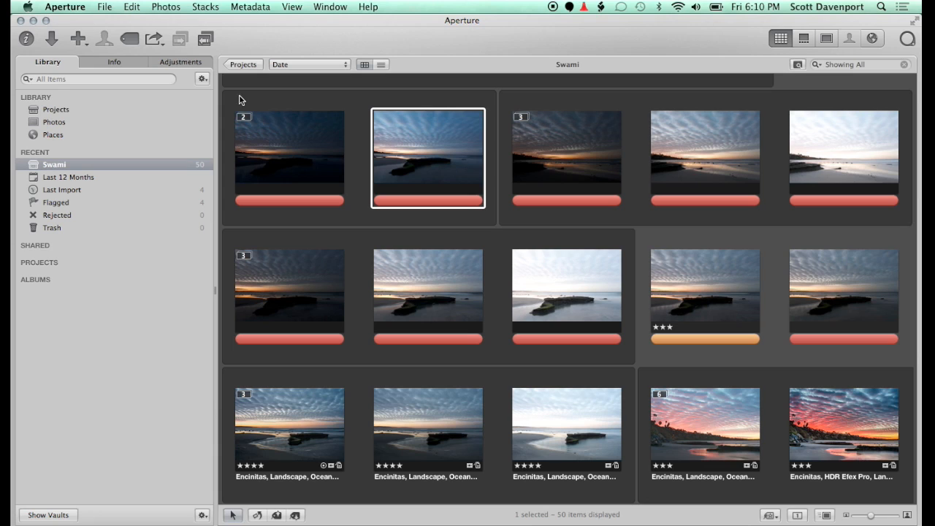
click(115, 63)
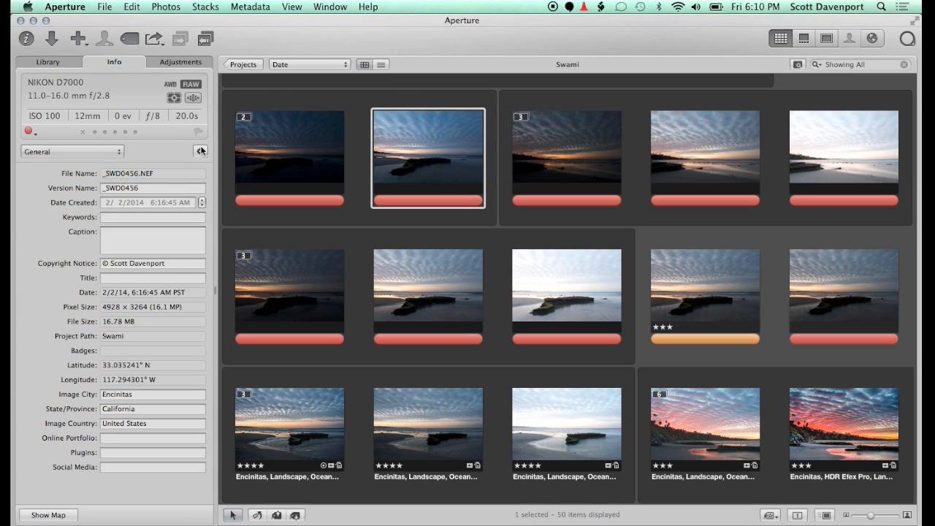
click(117, 452)
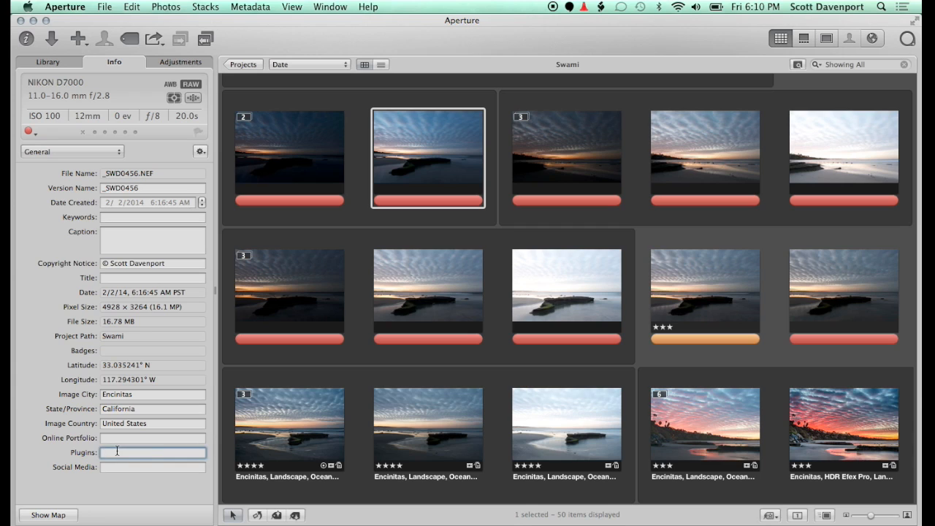
text(Per)
key(BackSpace)
key(BackSpace)
key(BackSpace)
key(BackSpace)
Select _SWD0456 and the three photos following it, and append the "Plugin: Perfect Effects" metadata preset to them
click(475, 170)
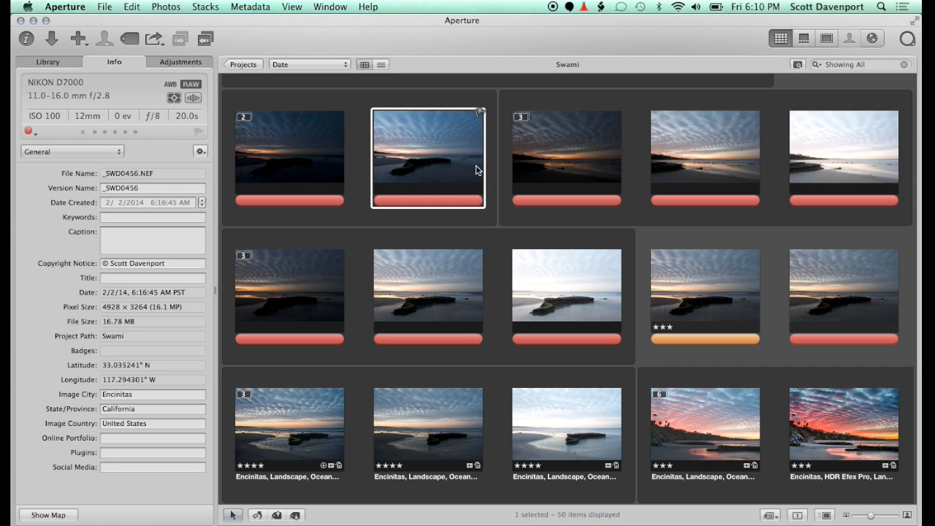
key(shift+Right)
key(shift+Right)
key(shift+Right)
click(200, 152)
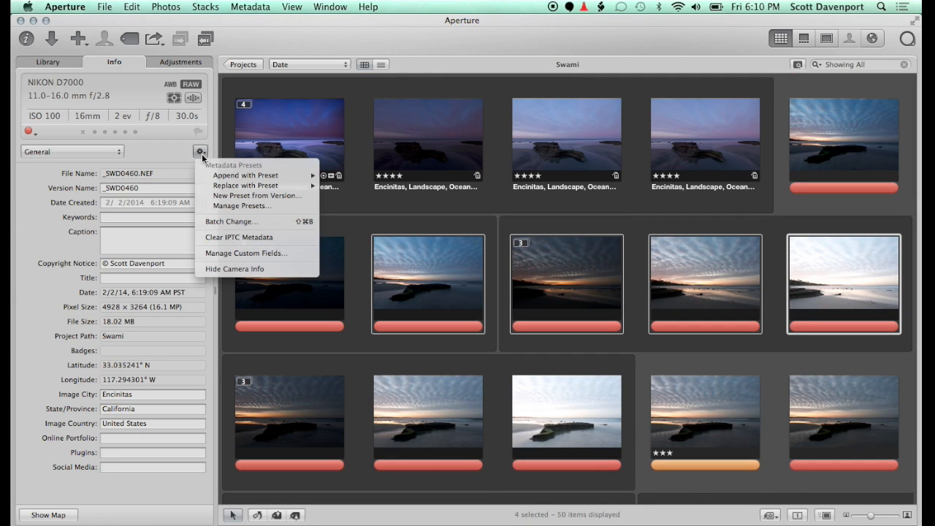
mouse_move(297, 176)
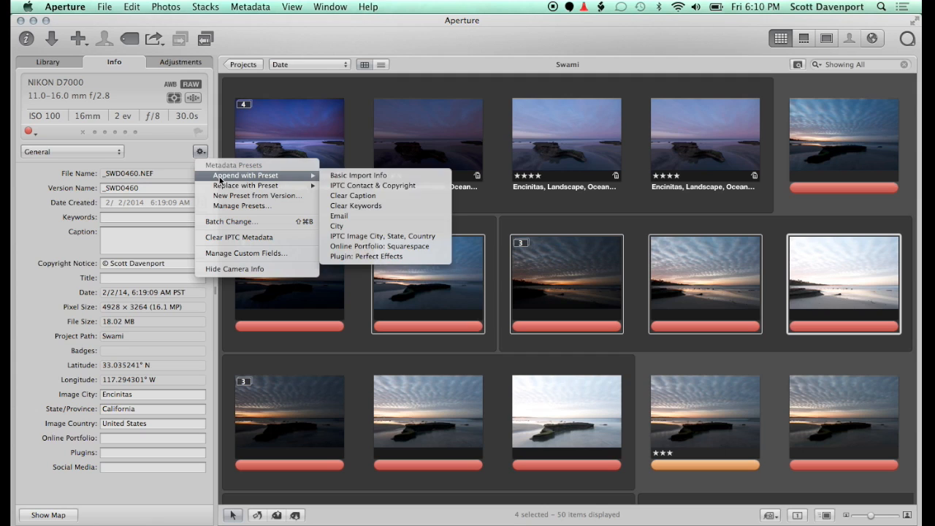
click(369, 257)
Check the Plugins field of each of the four selected photos in the Swami project
click(451, 287)
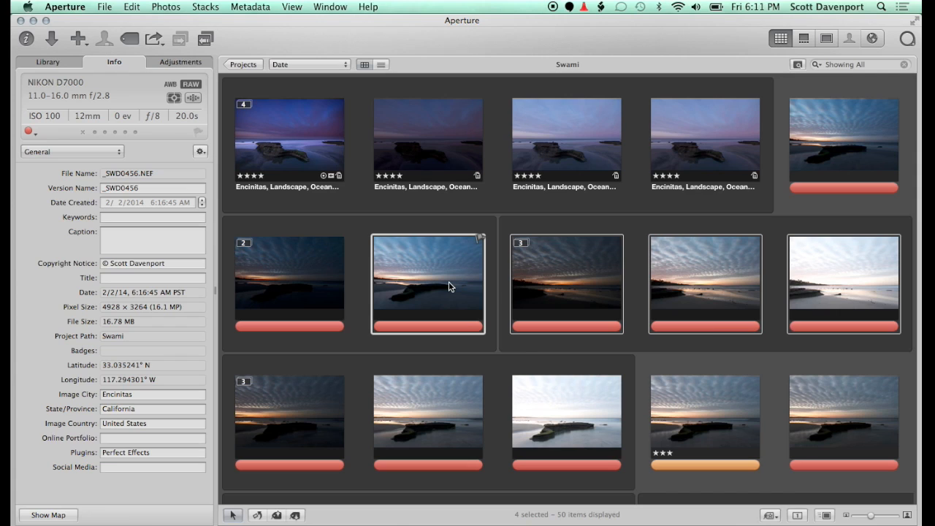
click(577, 271)
click(692, 271)
click(818, 293)
click(733, 275)
click(591, 252)
click(410, 278)
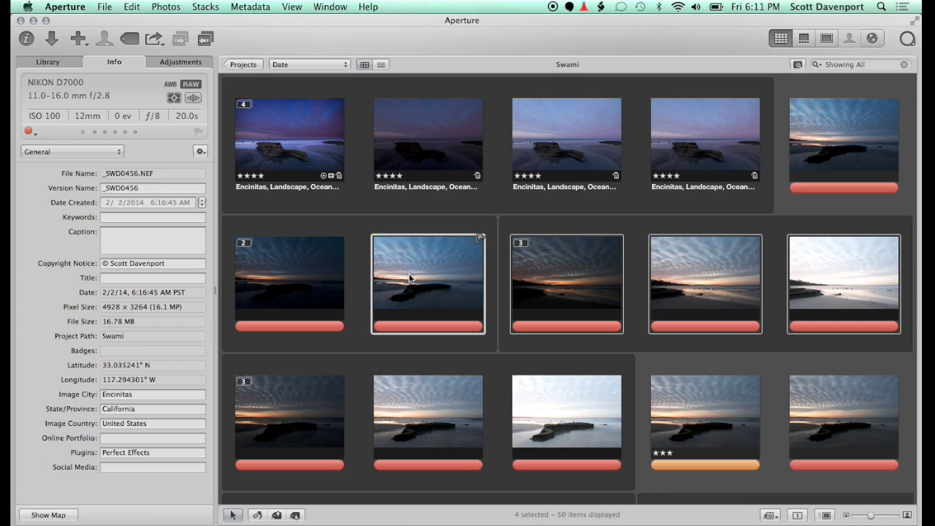